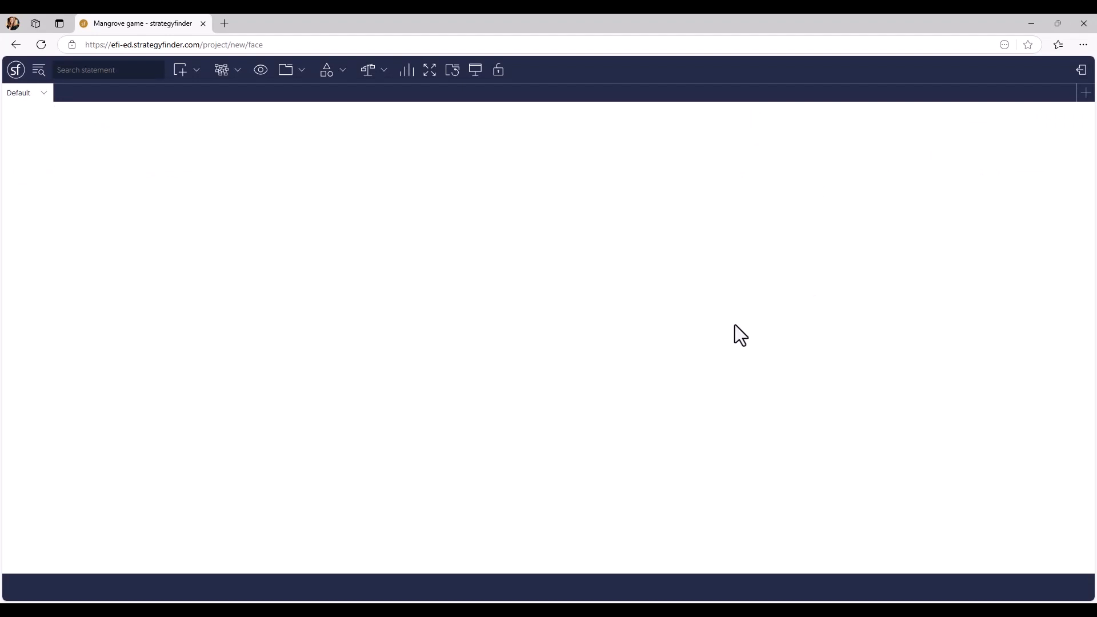
Add the statement "Restore degraded land in the region" to the canvas and shift it slightly to the left
double_click(424, 287)
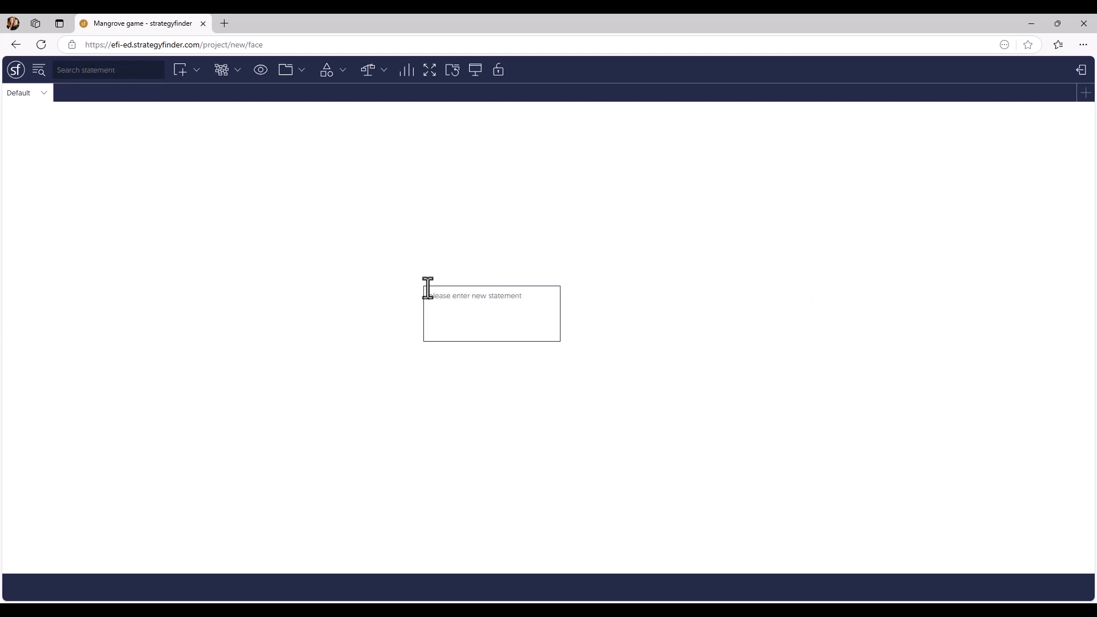
type("Restore degraded land in the region")
left_click(438, 379)
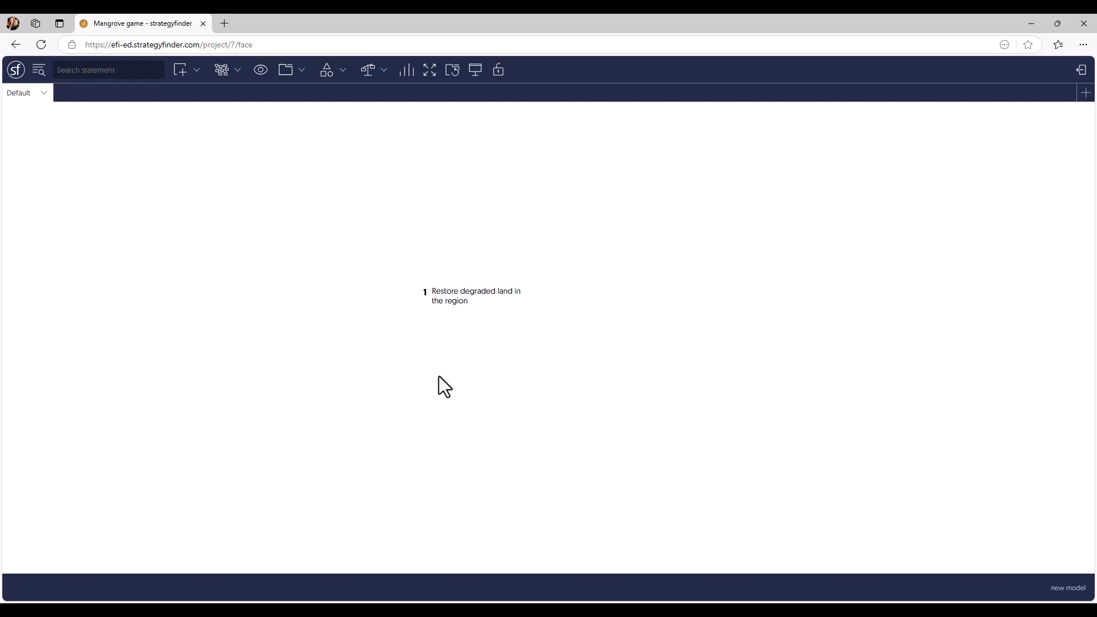
left_click_drag(473, 295, 387, 290)
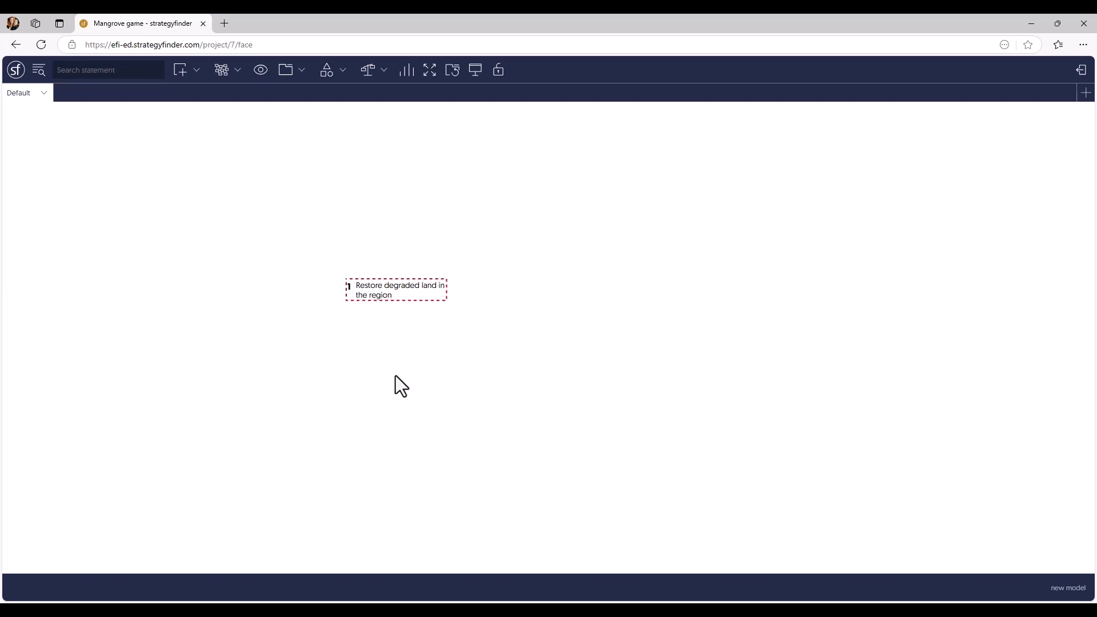
Add the statement "Introduce small-scale urban farming using regenerative agricultural practices" below and to the right of the first statement
double_click(441, 355)
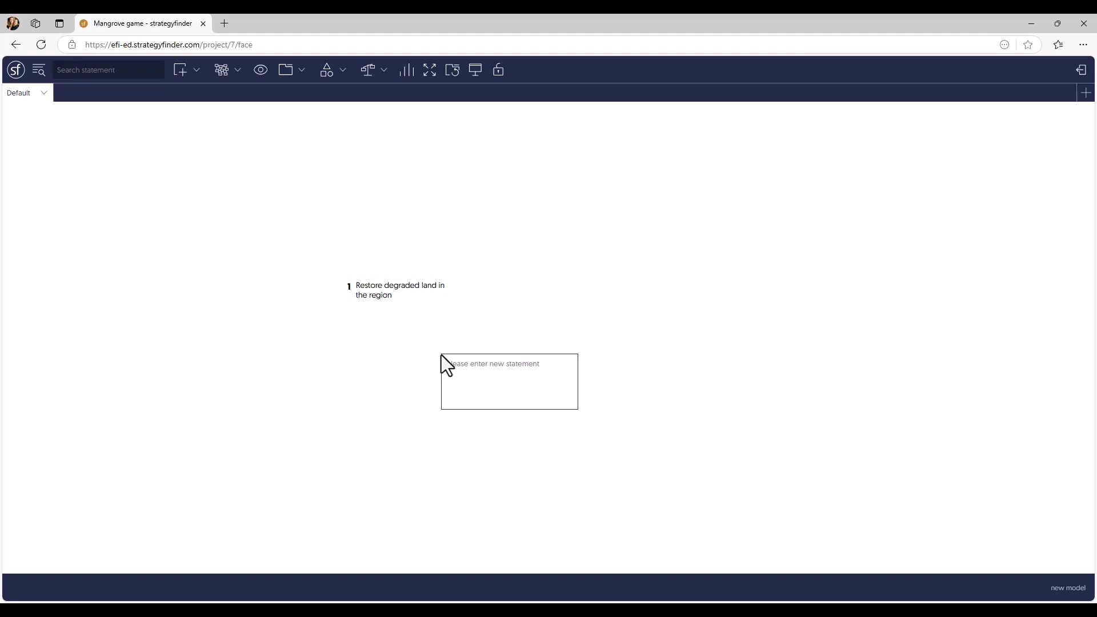
type("P")
type("ntroduce smal")
type("l-scale u")
type("rban")
type(" farming ")
type("using regenerative ")
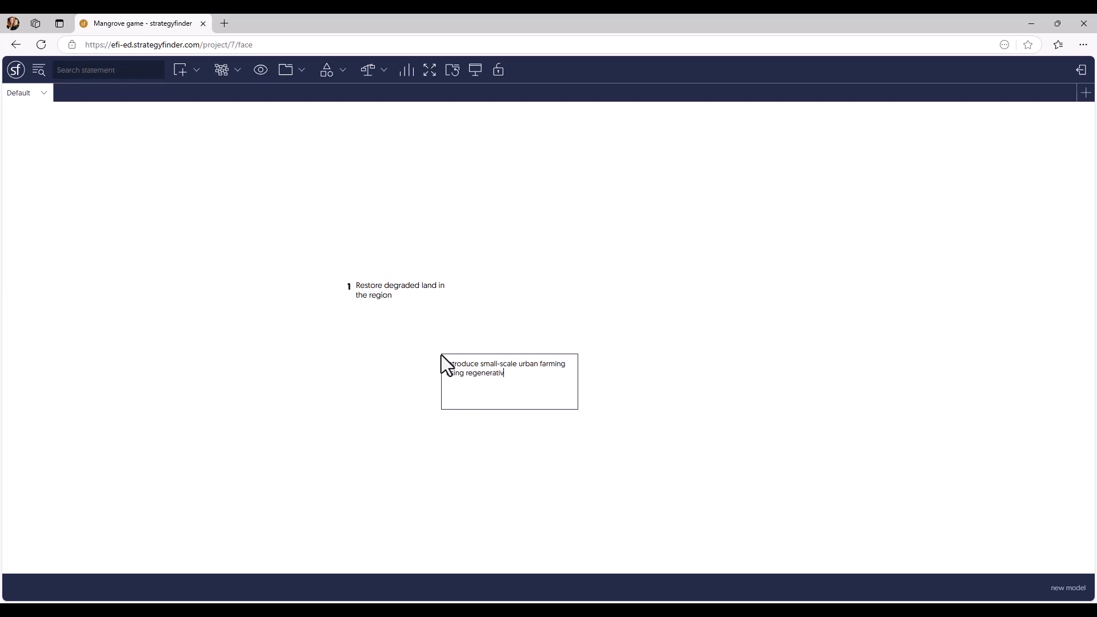
type("agricultural practices")
key("Return")
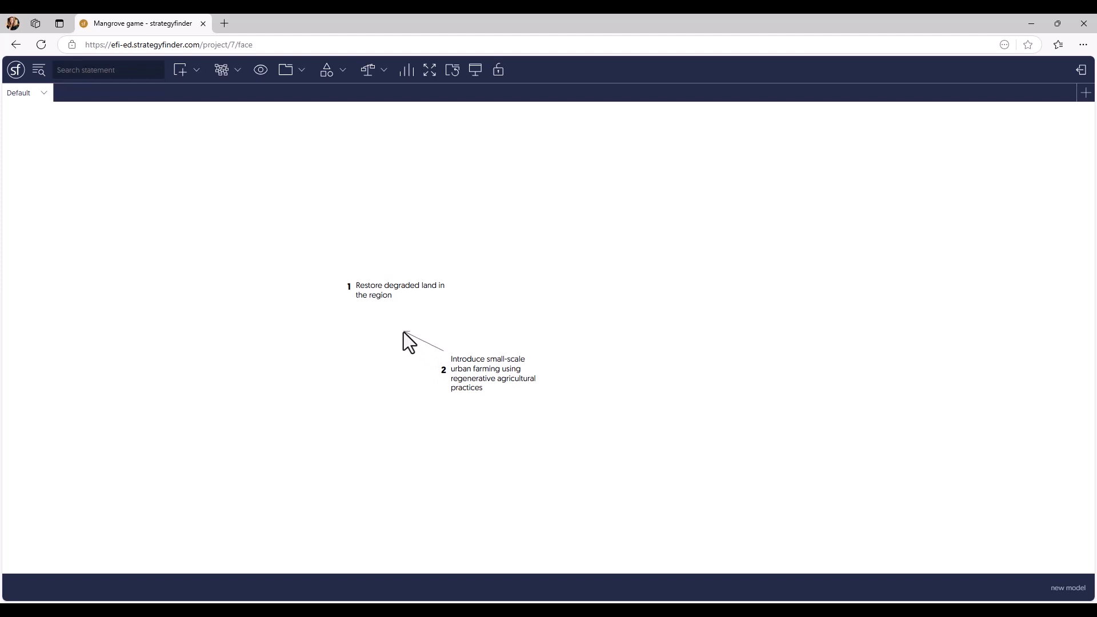
Link the urban farming statement to the land restoration statement and reverse the link's direction
left_click_drag(403, 331, 390, 288)
left_click(441, 329)
left_click(494, 308)
left_click(441, 333)
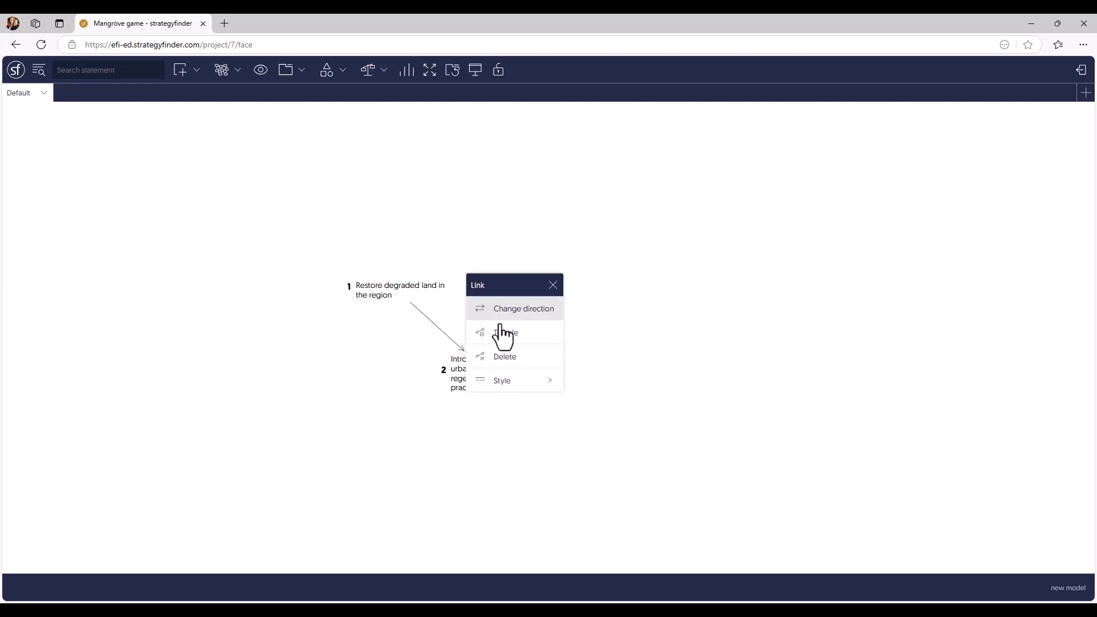
left_click(633, 339)
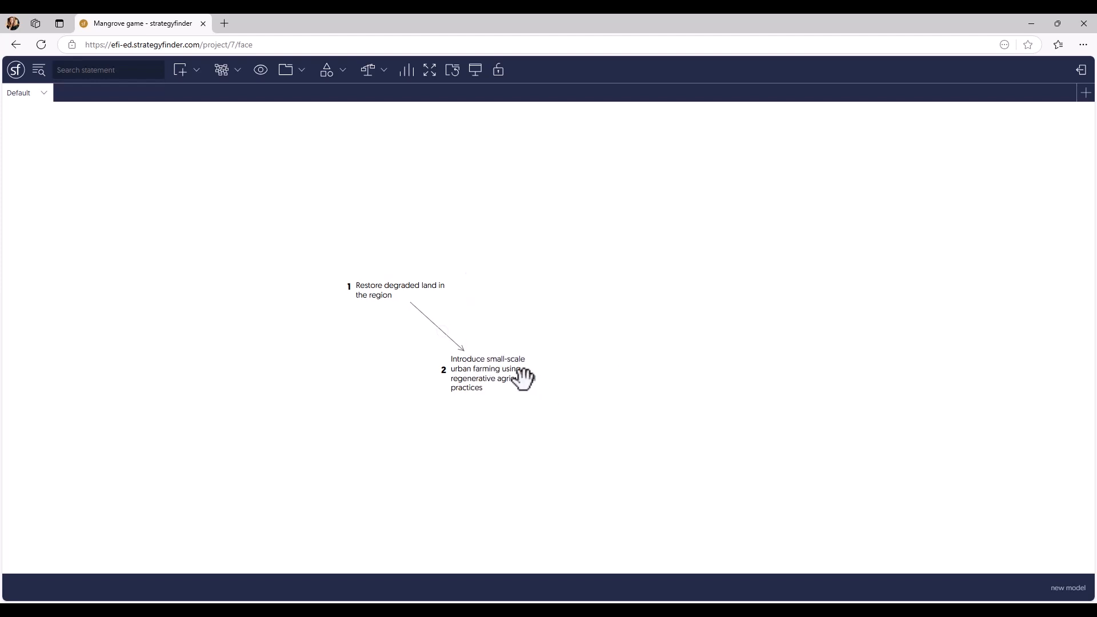
Delete the urban farming statement from the model
right_click(492, 363)
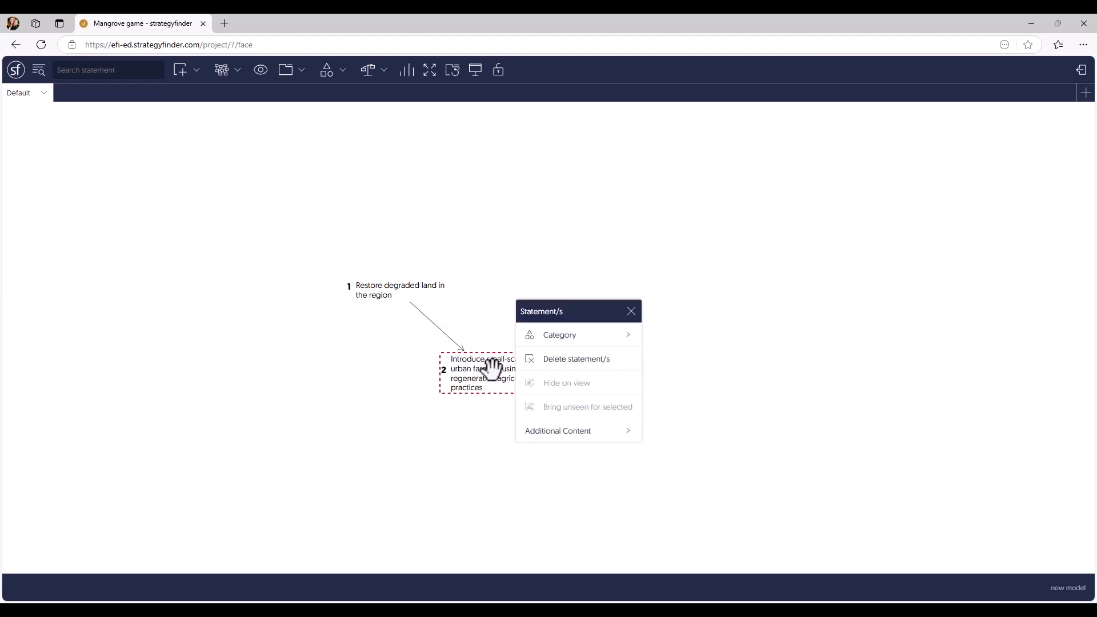
left_click(551, 364)
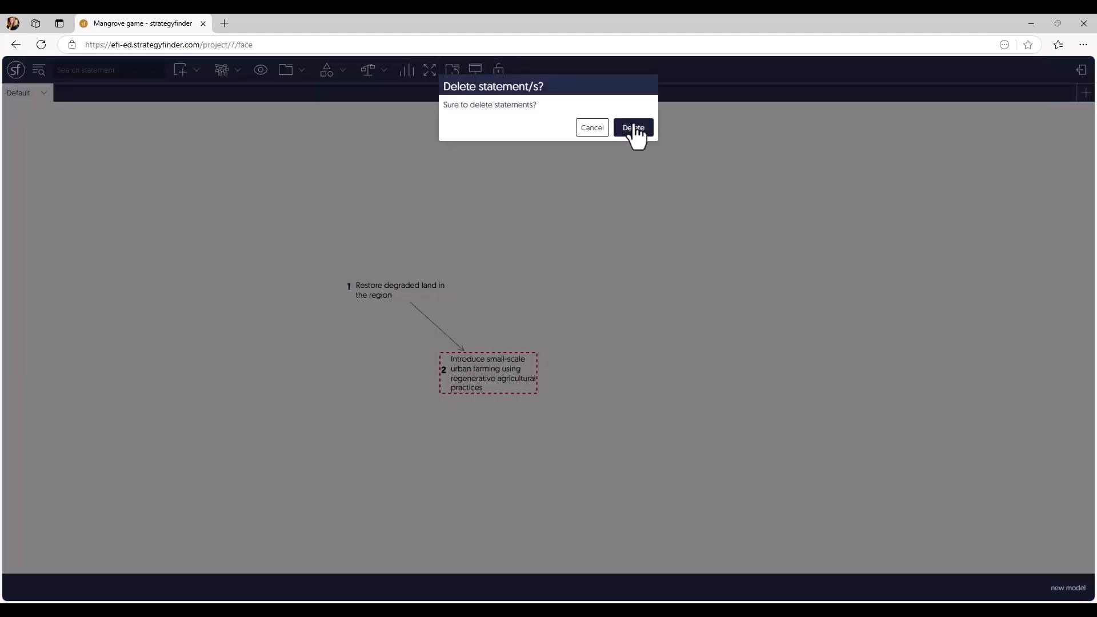
left_click(633, 128)
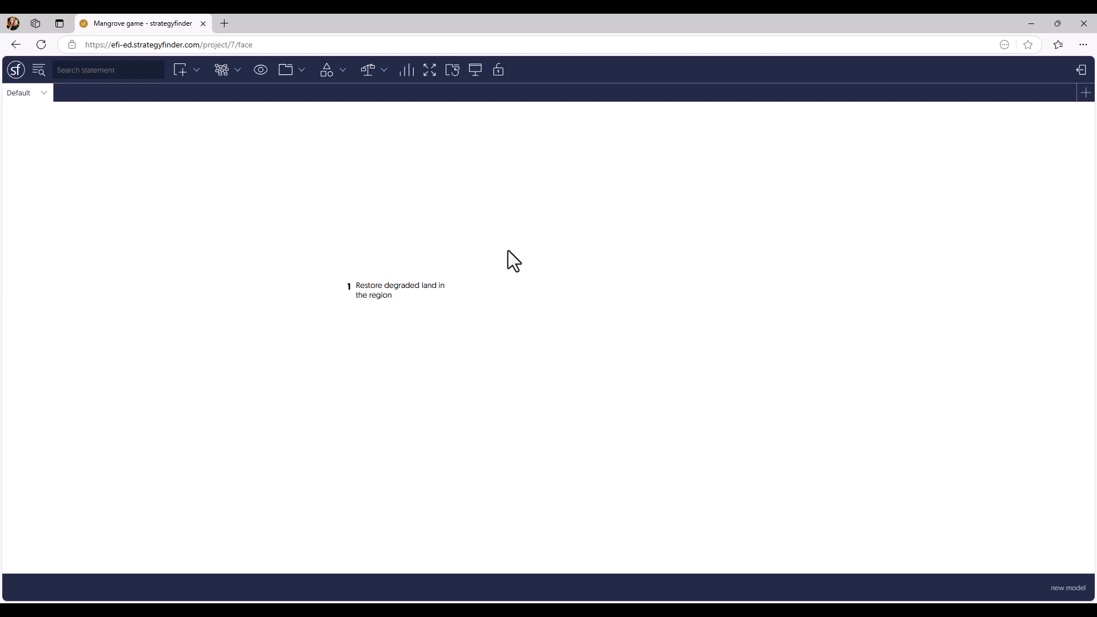
Recover the deleted urban farming statement together with its links from the list of deleted statements
left_click(39, 71)
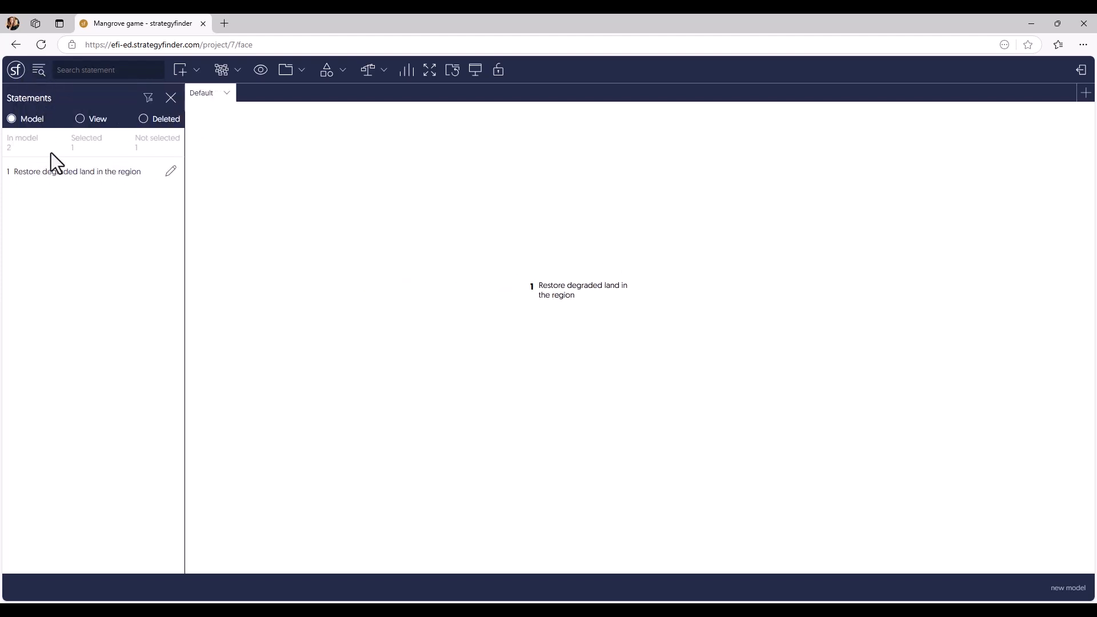
left_click(143, 119)
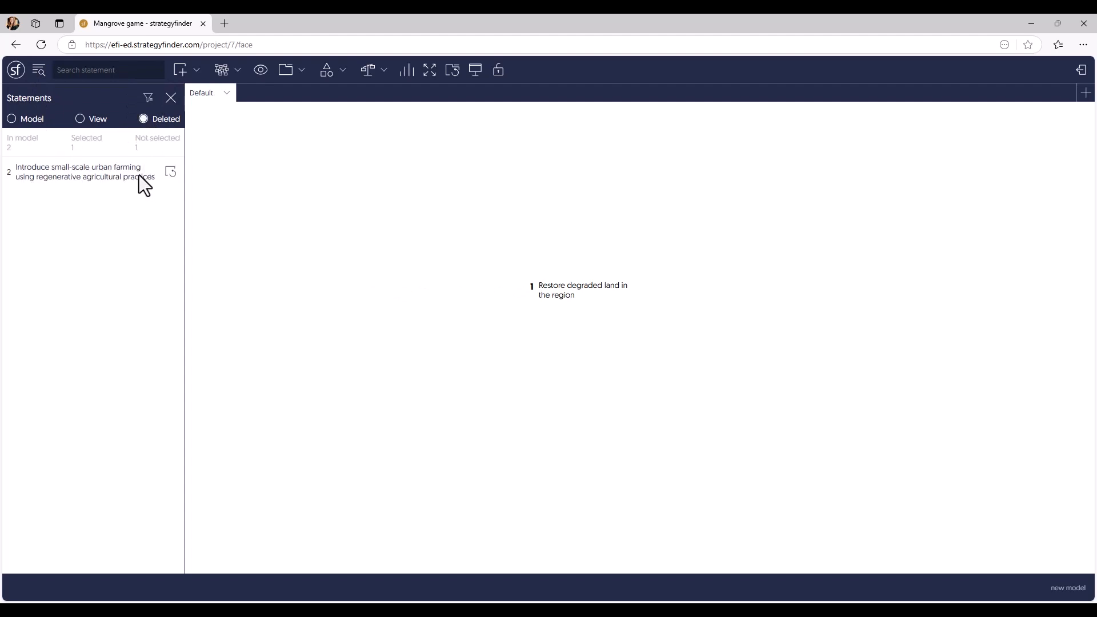
left_click(170, 172)
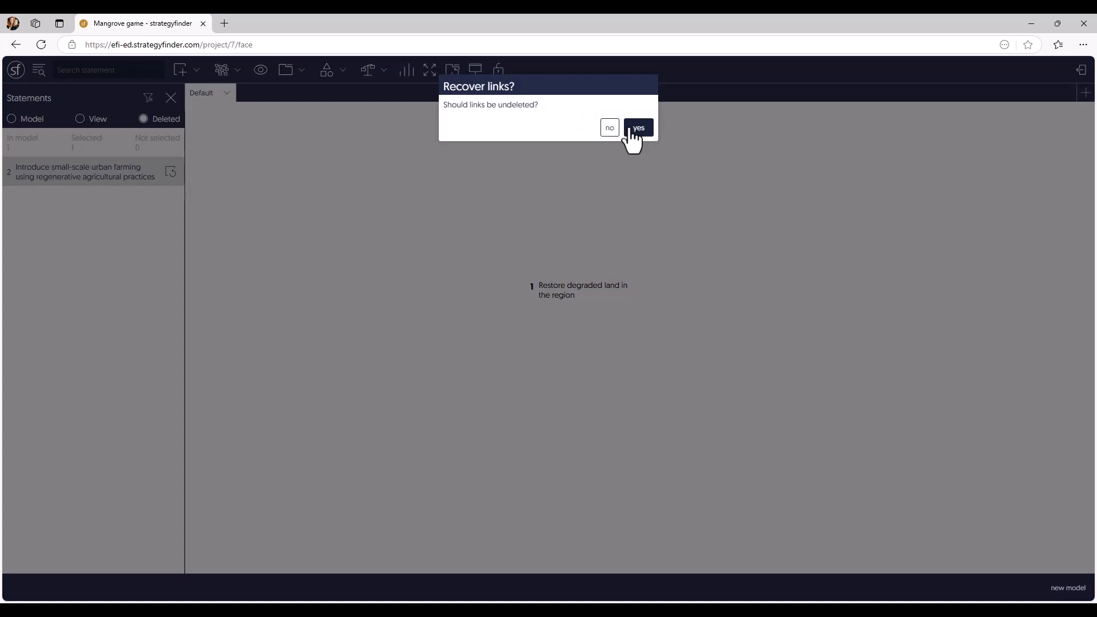
left_click(631, 128)
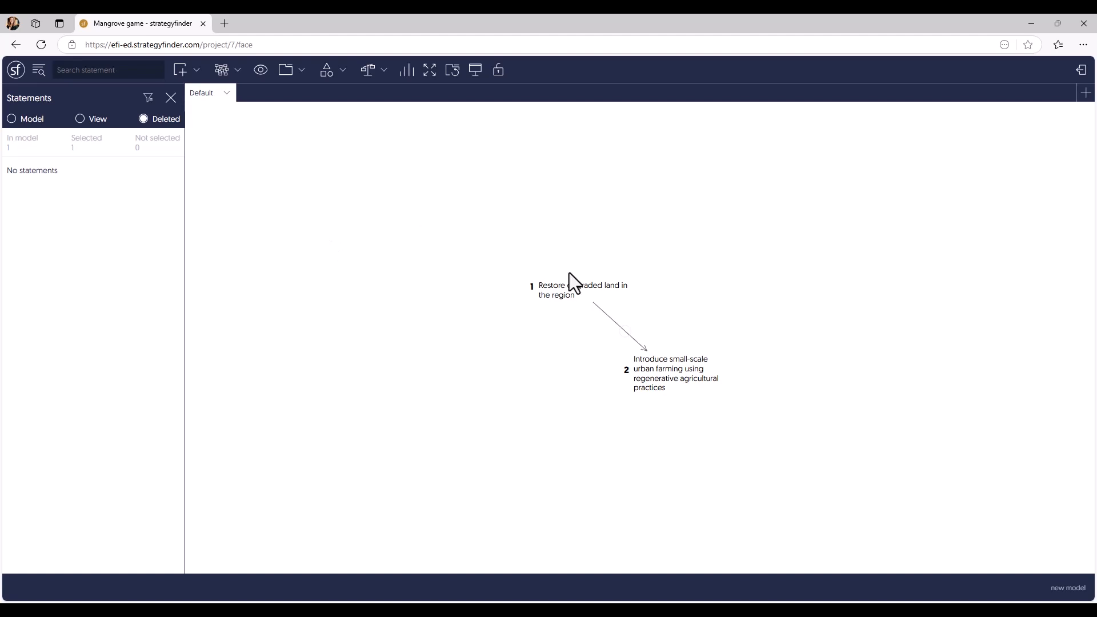
Append "of the capital" to the land restoration statement and hide the statement numbers on the canvas
double_click(583, 286)
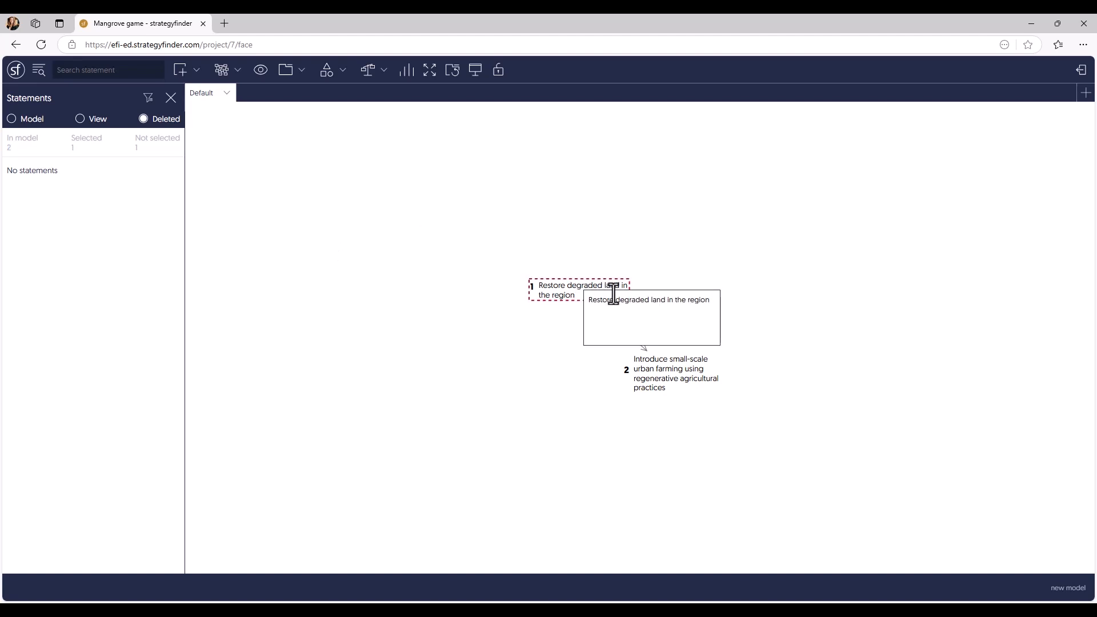
type("of the capital")
key("Return")
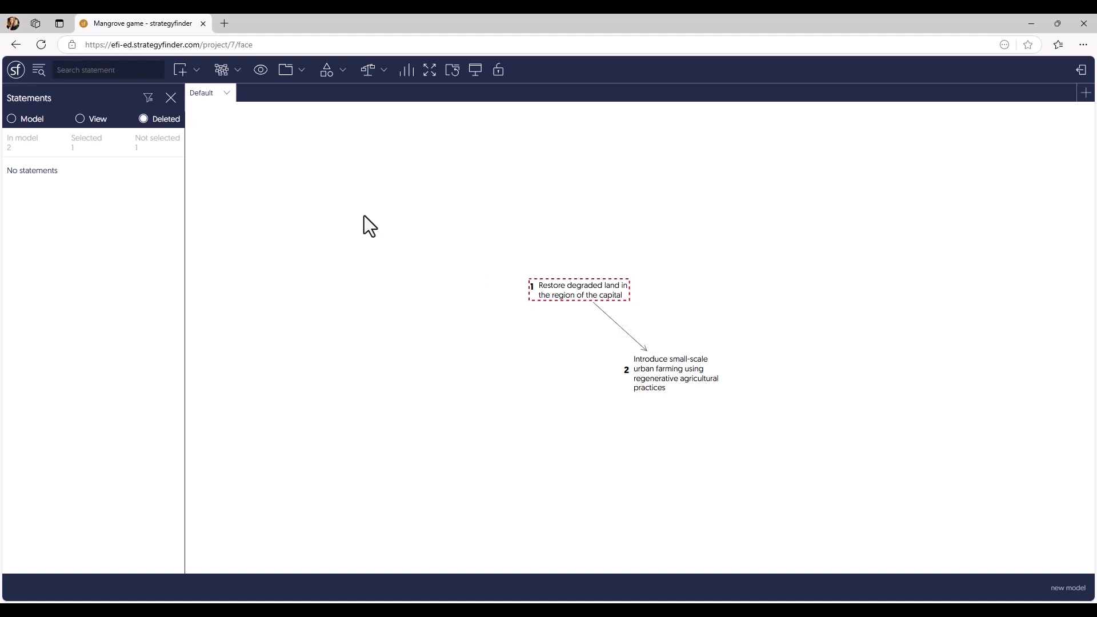
left_click(234, 82)
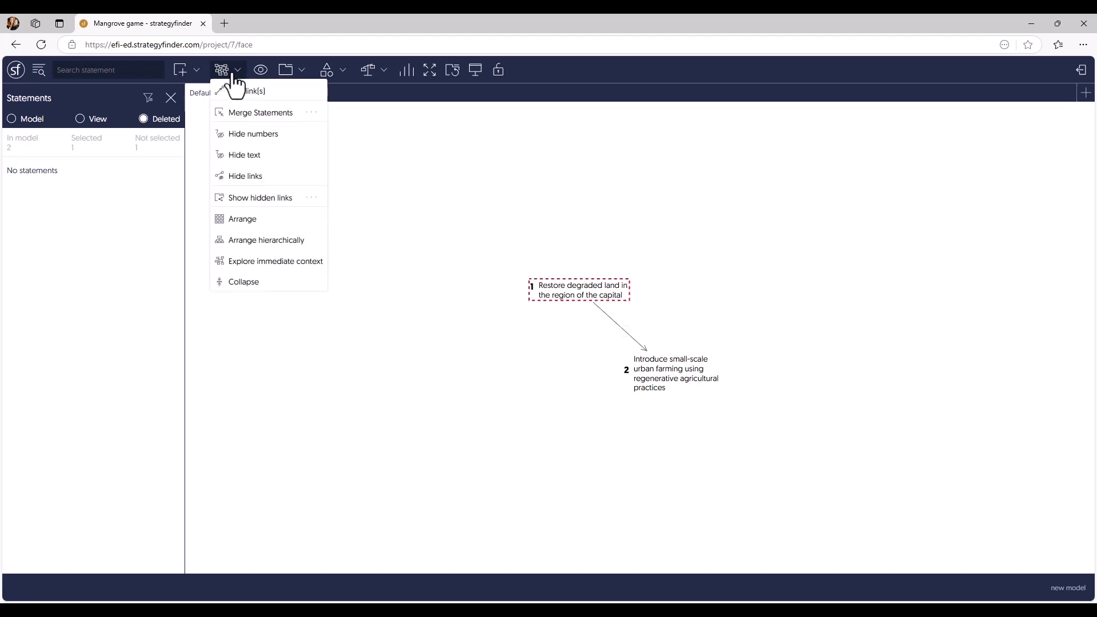
left_click(254, 140)
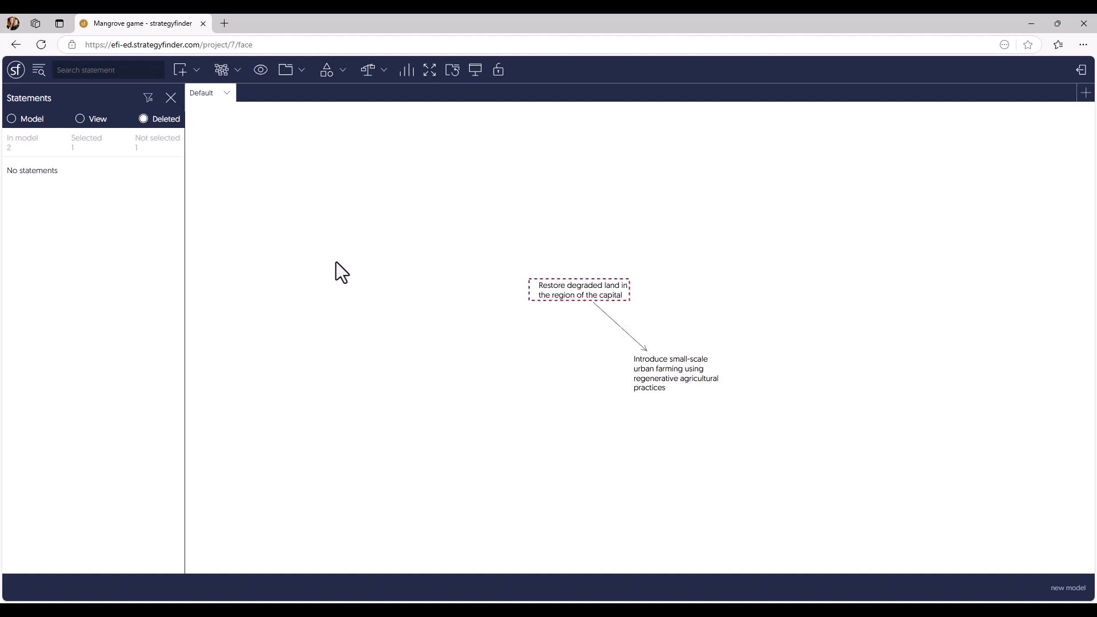
Search all statements in the model for "farming" and close the statement list
left_click(104, 74)
type("farming")
left_click(11, 119)
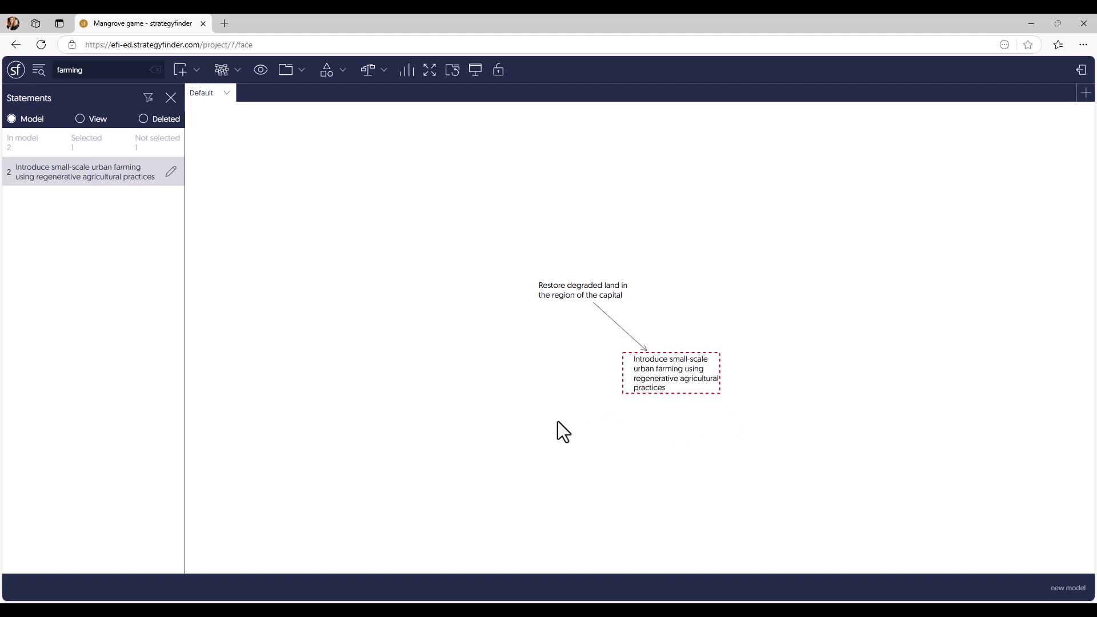
left_click(177, 105)
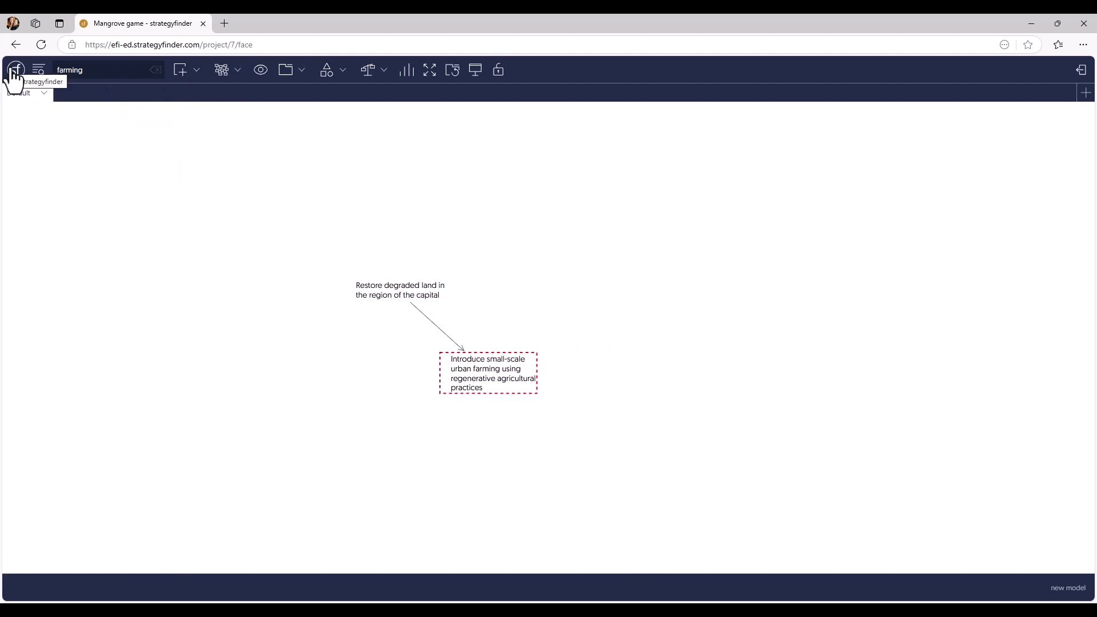
Rename the model as "my first model"
left_click(14, 70)
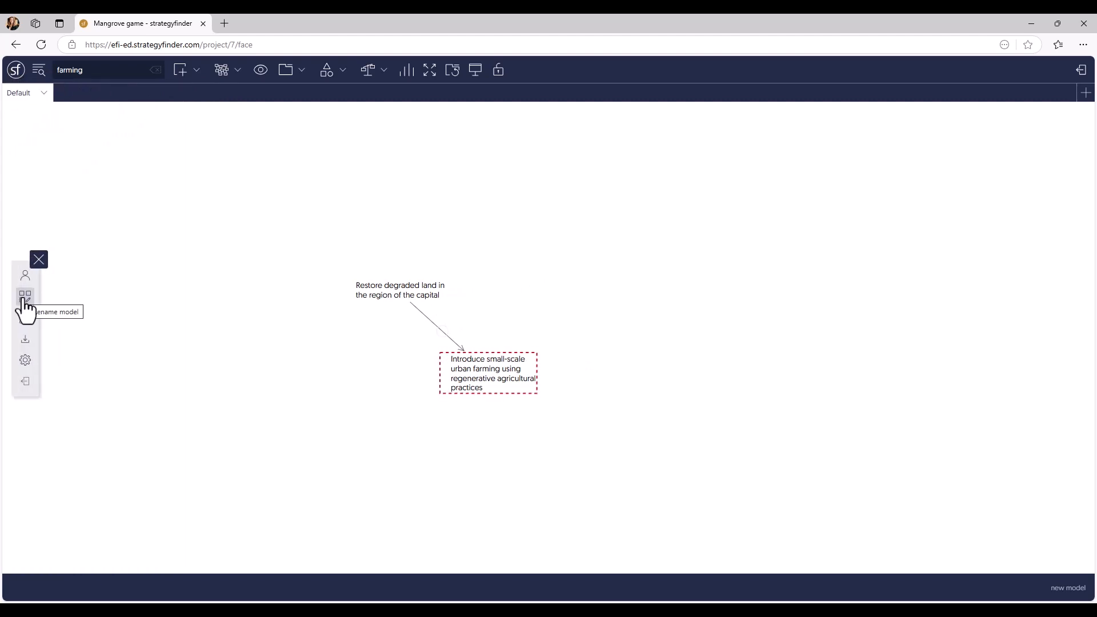
left_click(25, 304)
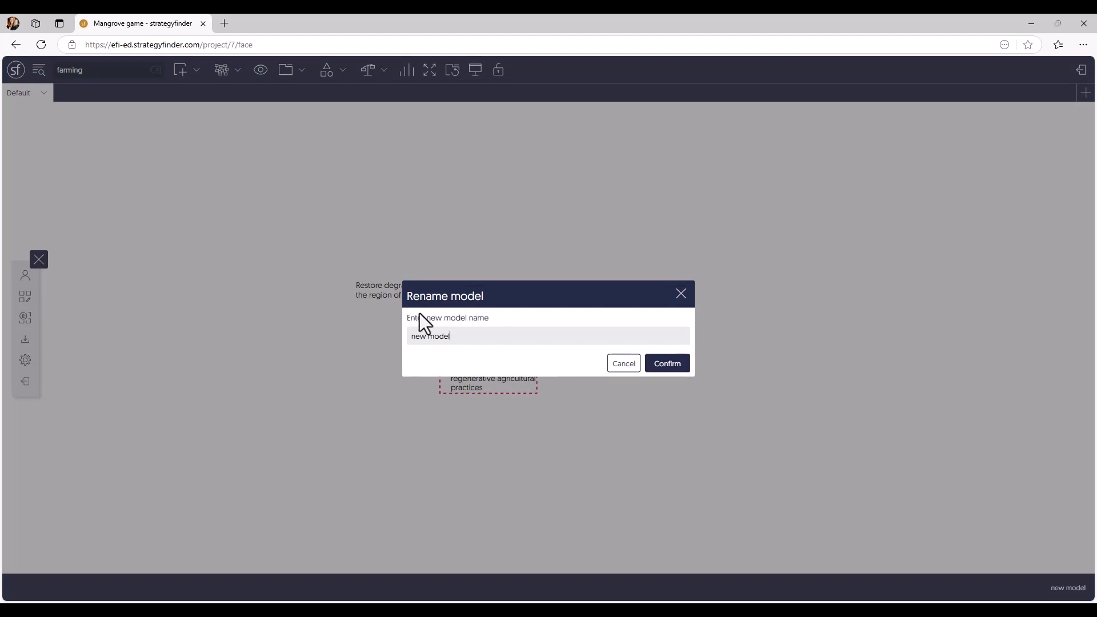
left_click_drag(463, 337, 380, 337)
type("my first model")
left_click(667, 369)
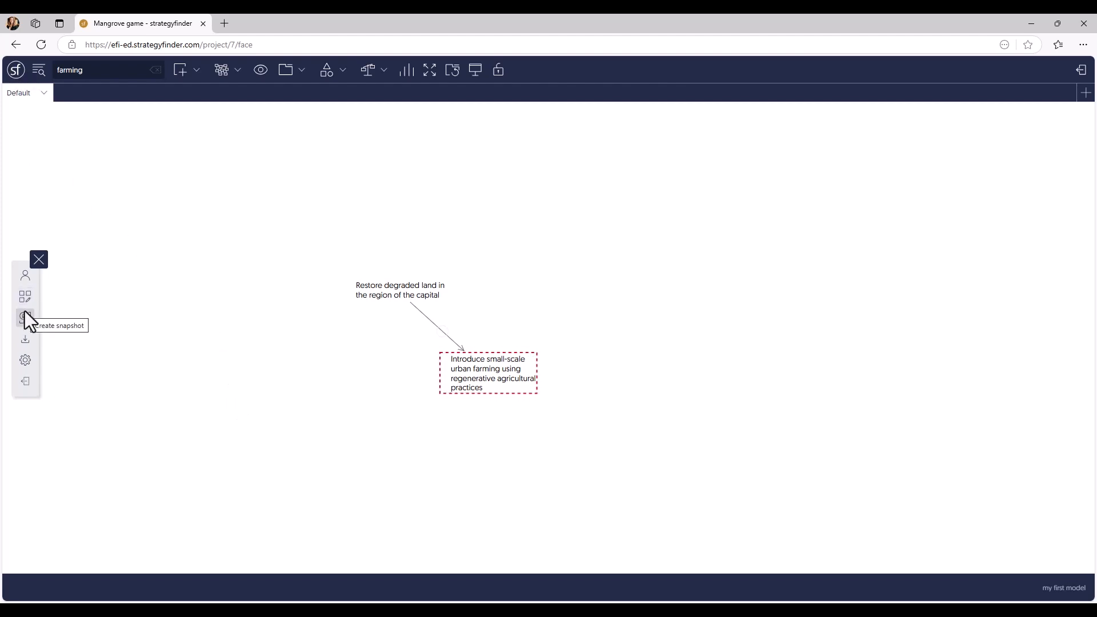
View the model's user assignment options, close them and leave the model for the model list
left_click(25, 278)
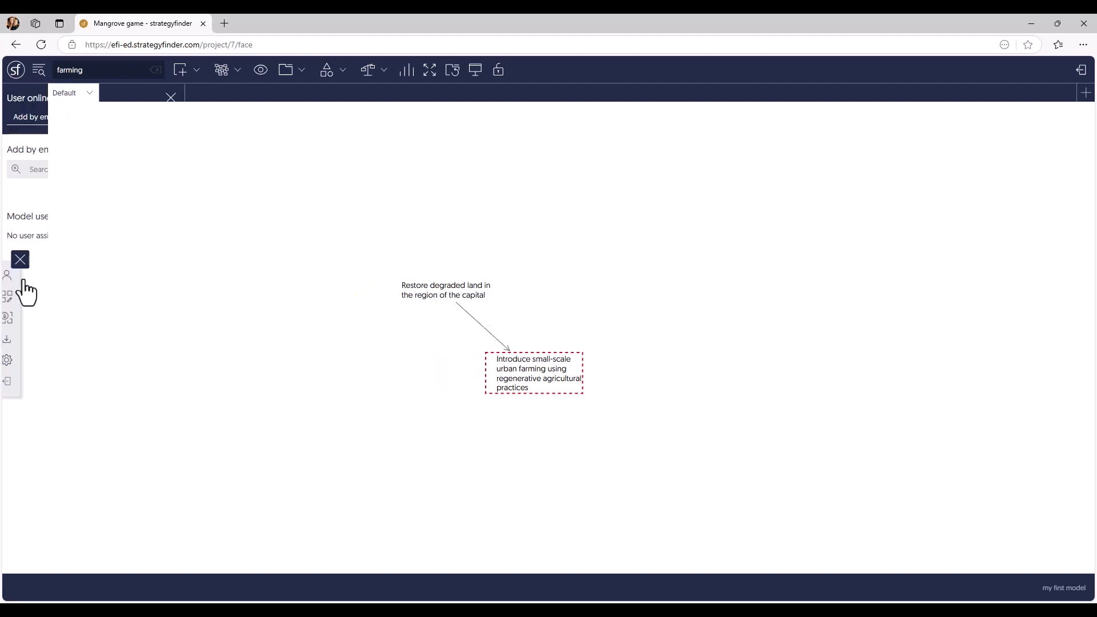
left_click(170, 98)
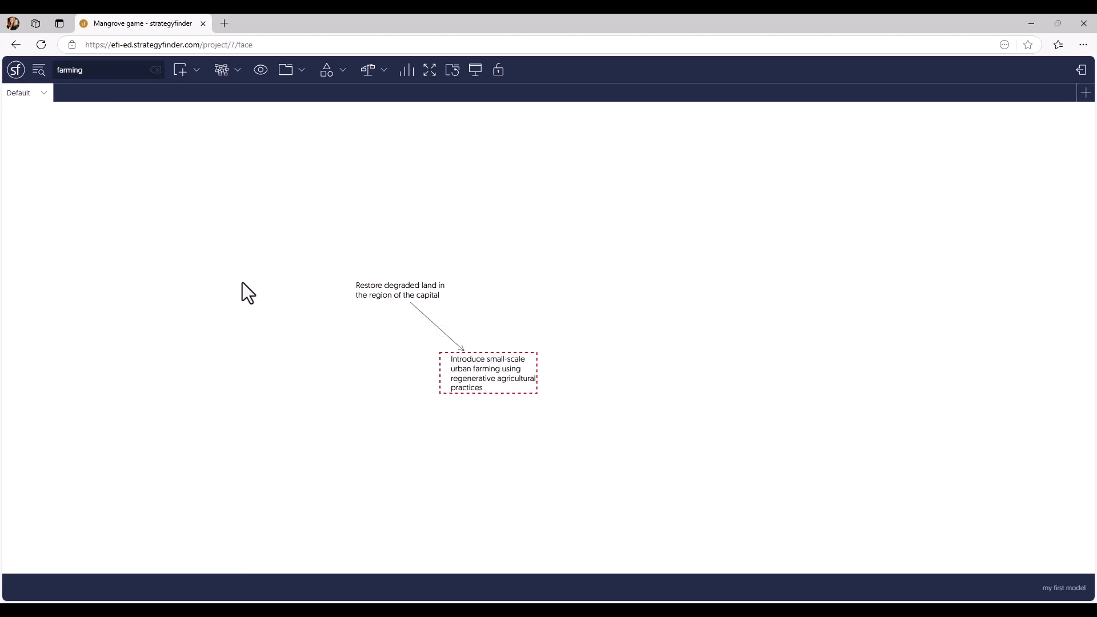
left_click(1081, 70)
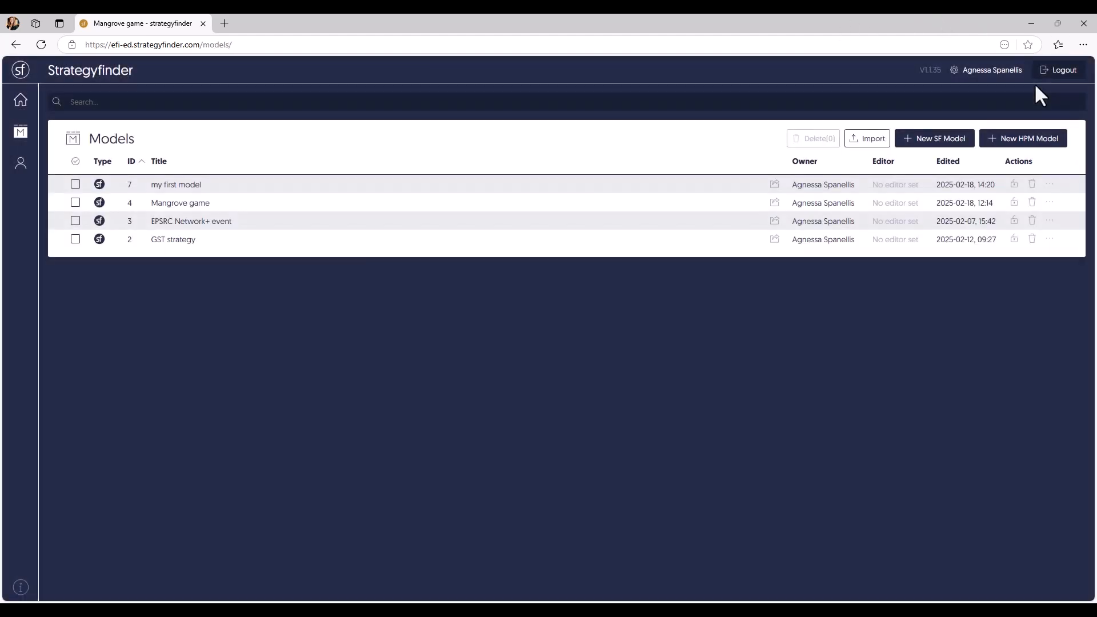
View the model user editing options for "my first model" and open its user invitation form
left_click(1050, 184)
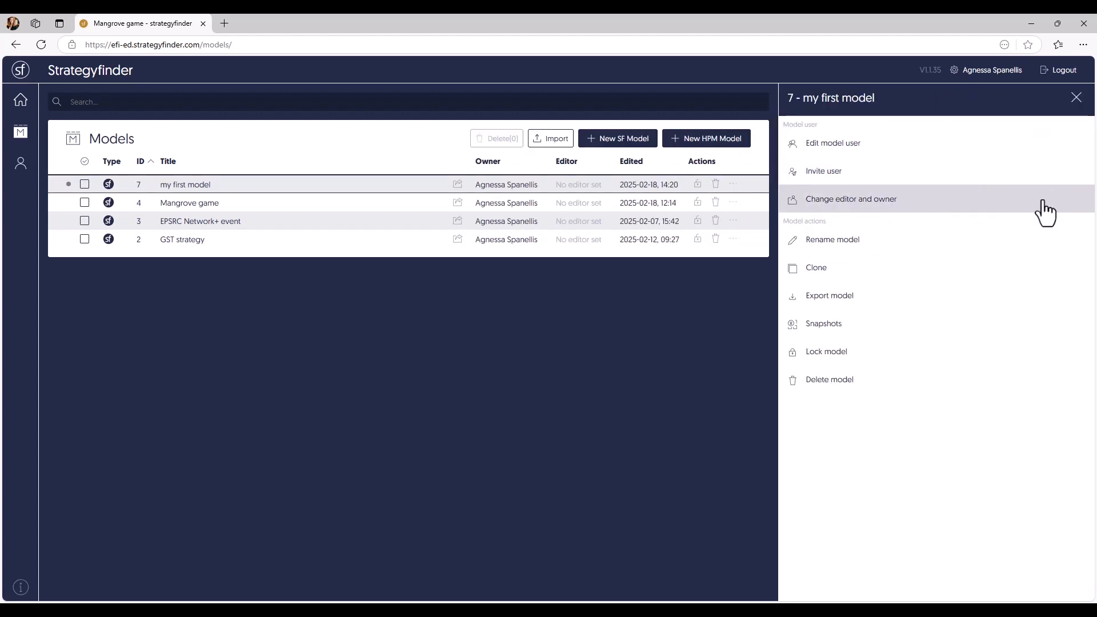
left_click(842, 150)
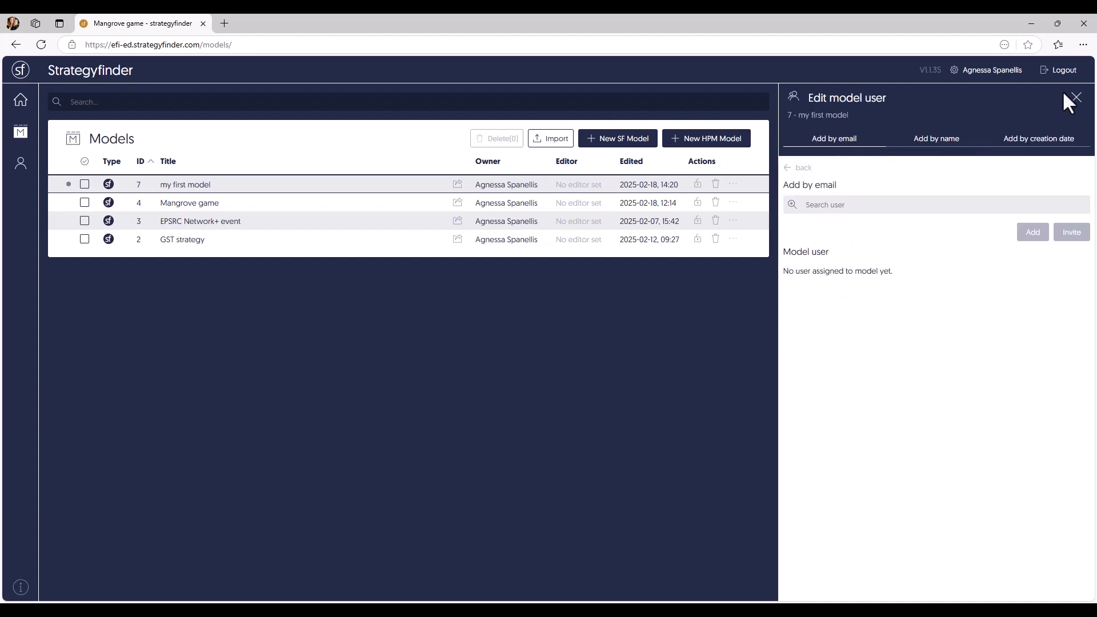
left_click(1076, 99)
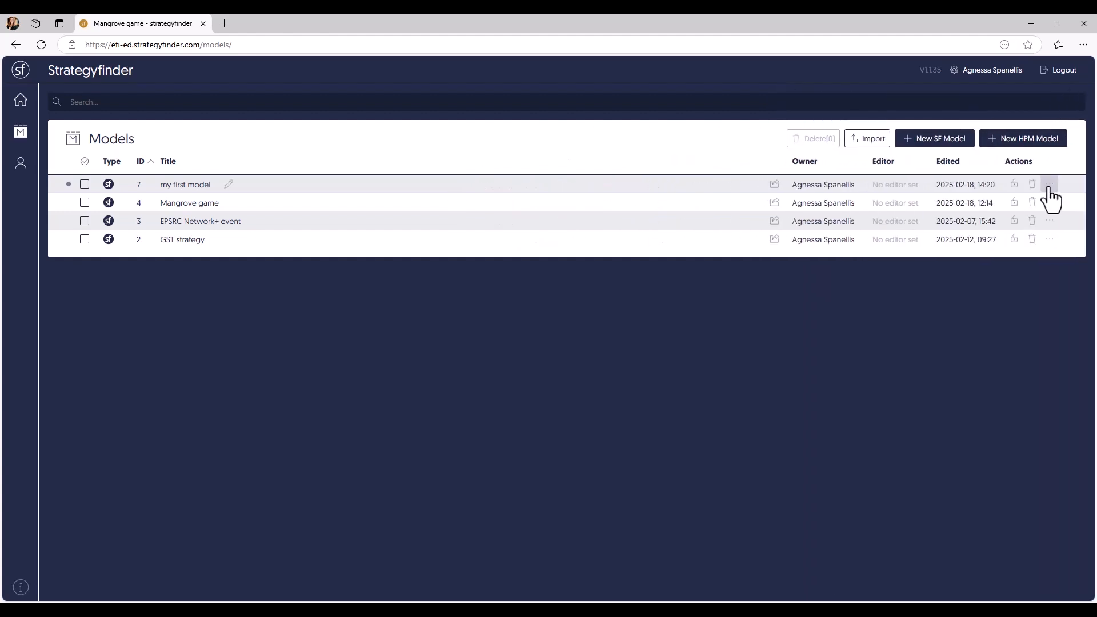
left_click(1049, 184)
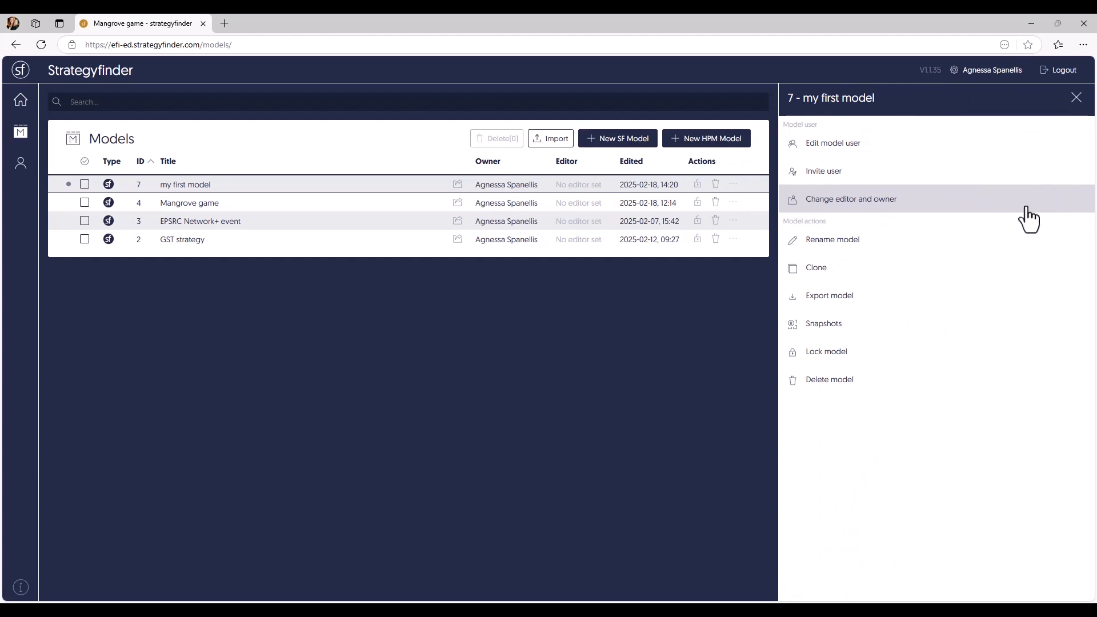
left_click(821, 173)
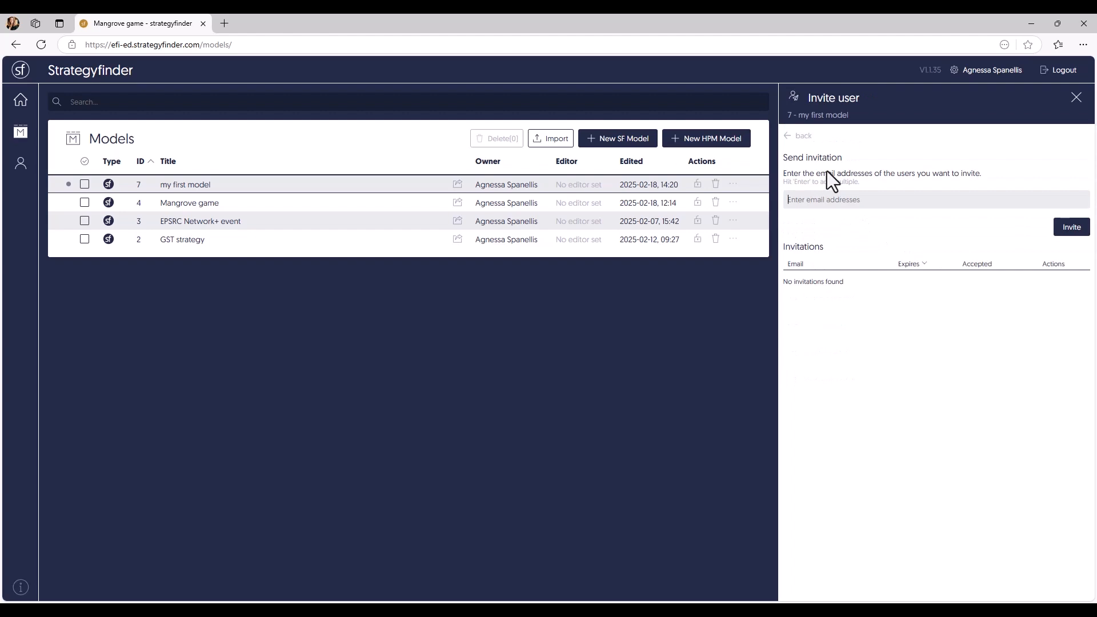